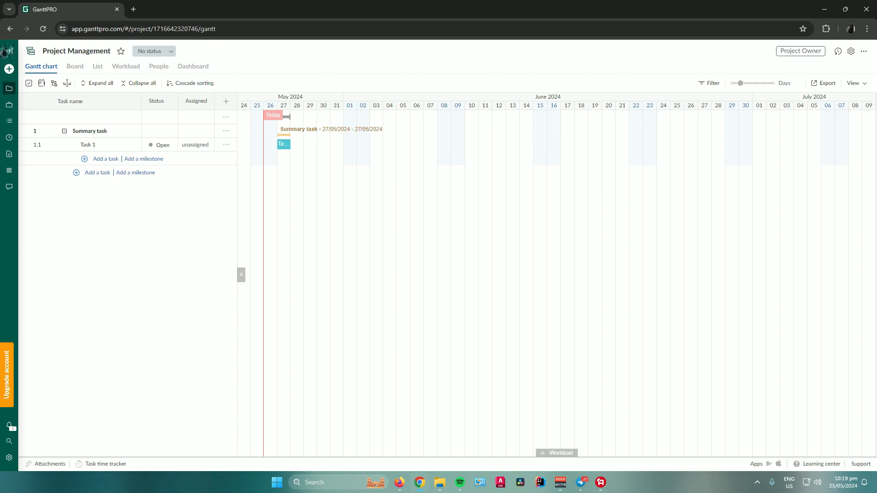
Create a new project named "Test Project" with the Empty project (recommended) template.
click(9, 70)
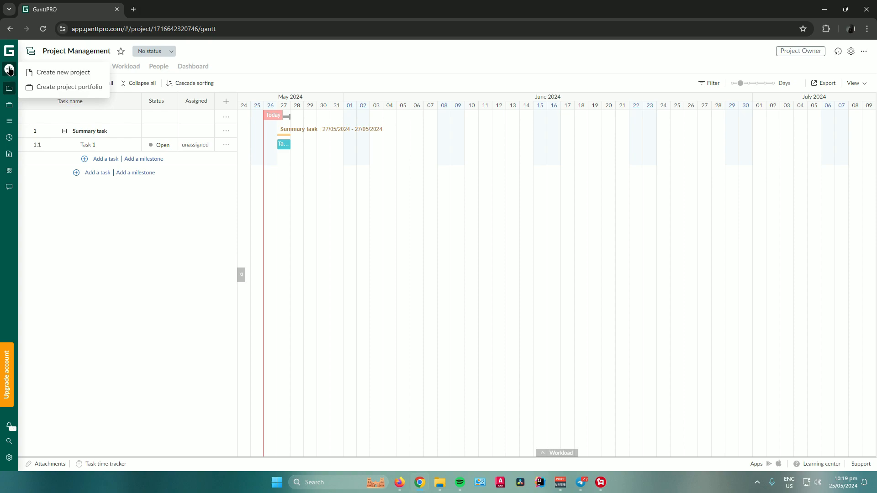
click(51, 73)
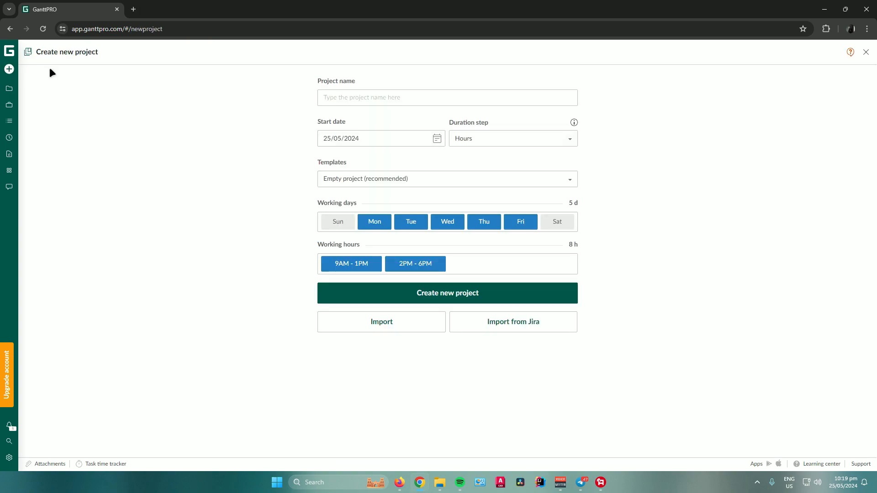
click(356, 98)
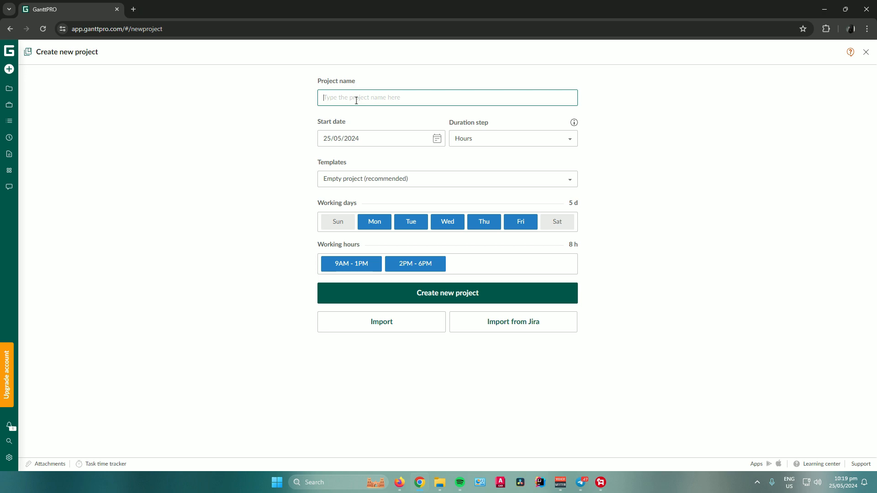
text(Test Project)
click(398, 179)
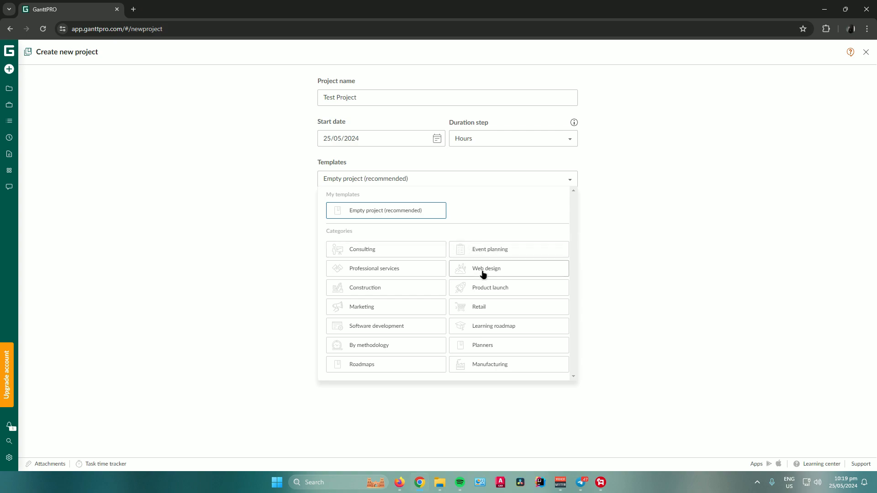
click(380, 178)
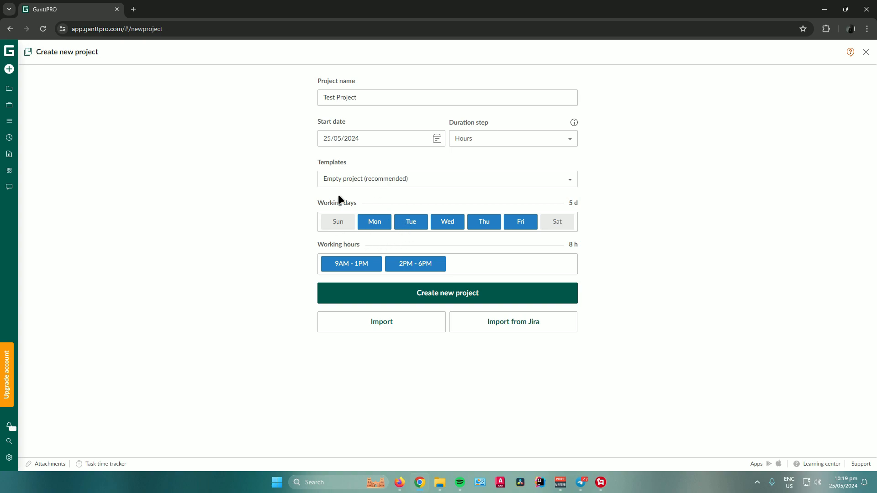
click(435, 296)
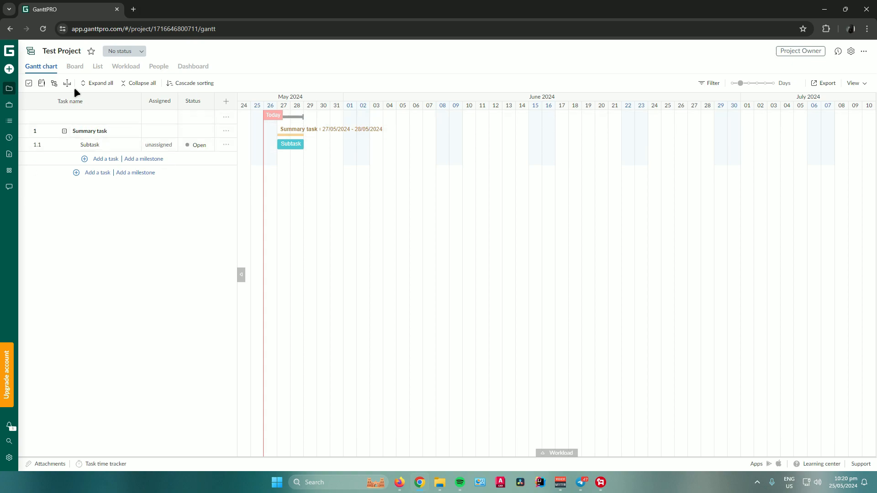
Look through the project's Board, List, Workload and Dashboard views.
click(75, 68)
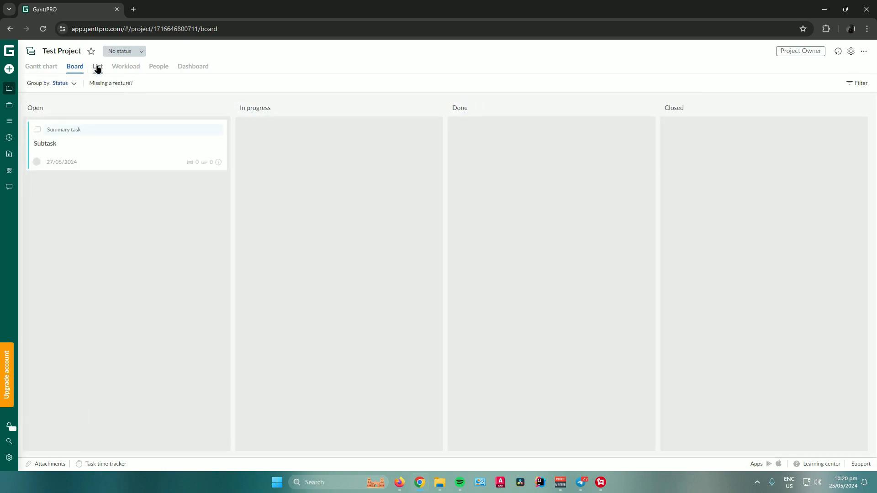
click(97, 68)
click(121, 68)
click(189, 67)
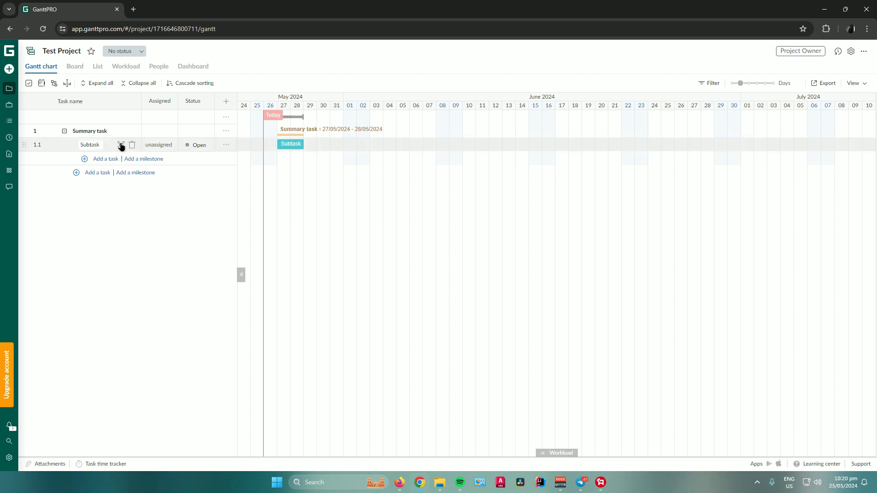
Examine the project's People page and the form for inviting new users by email, then dismiss it without sending.
click(158, 69)
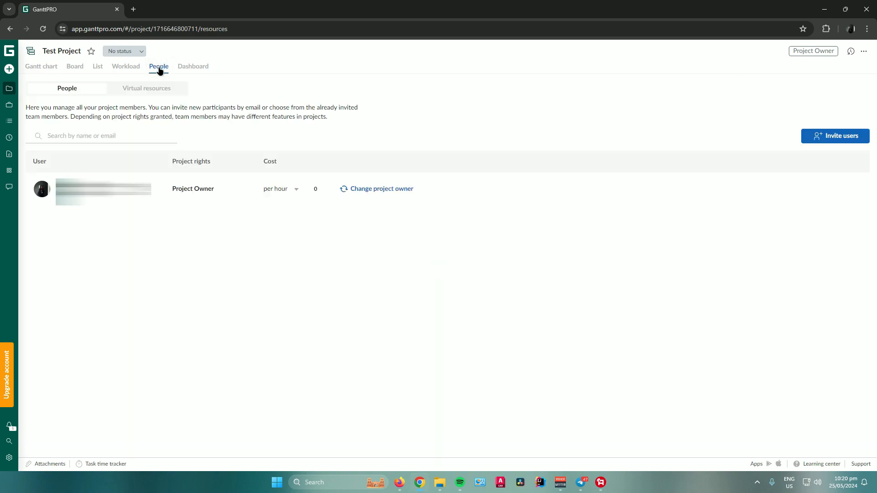
click(827, 137)
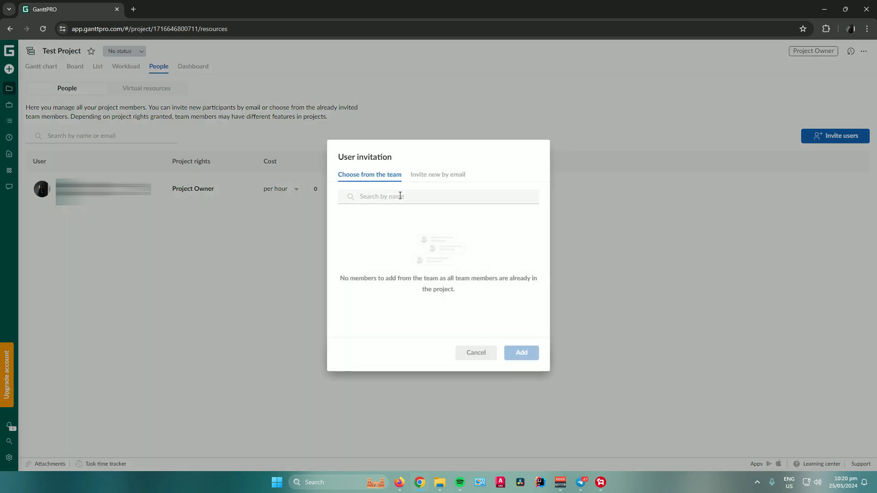
click(427, 179)
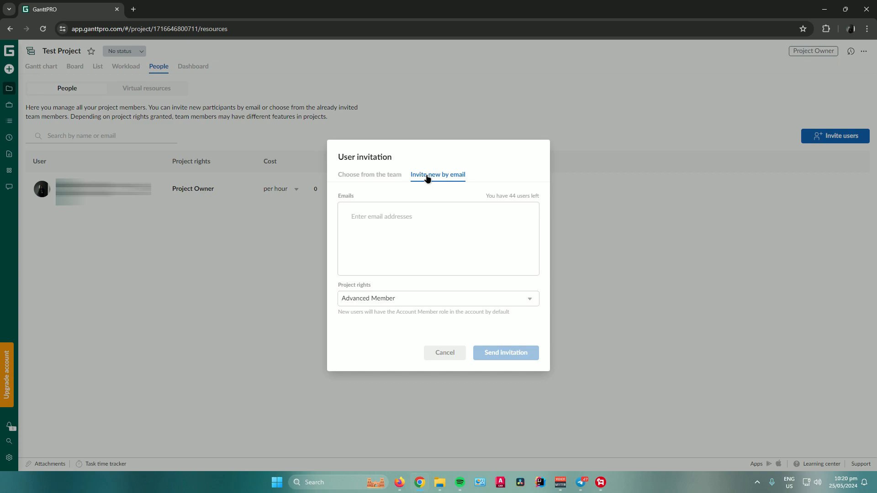
click(391, 213)
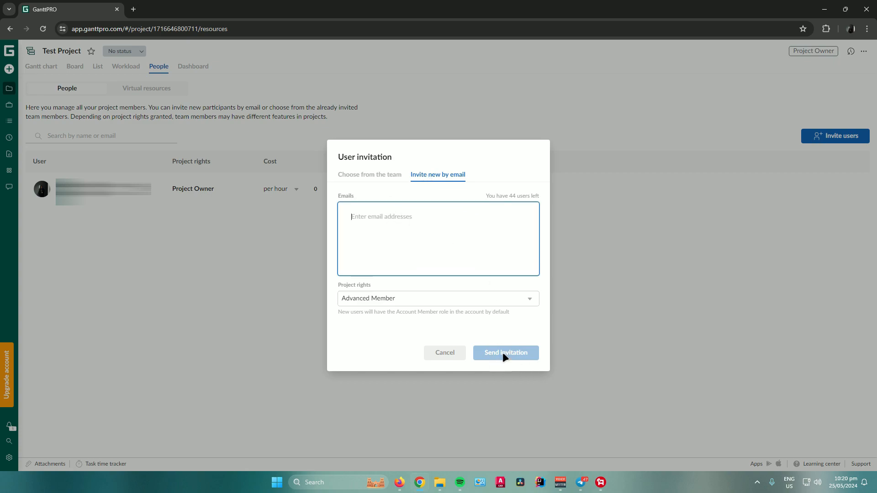
click(445, 353)
Rename the summary task in the Gantt chart as "Video Upload on Youtube".
click(39, 68)
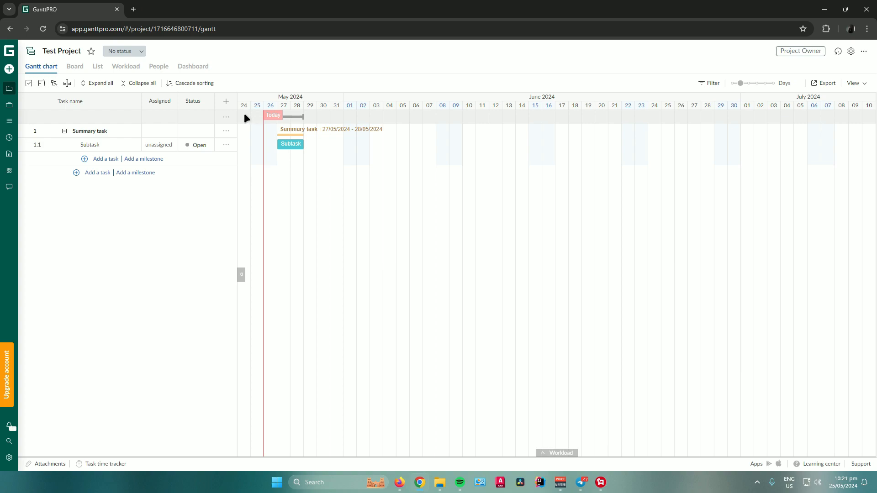
click(105, 131)
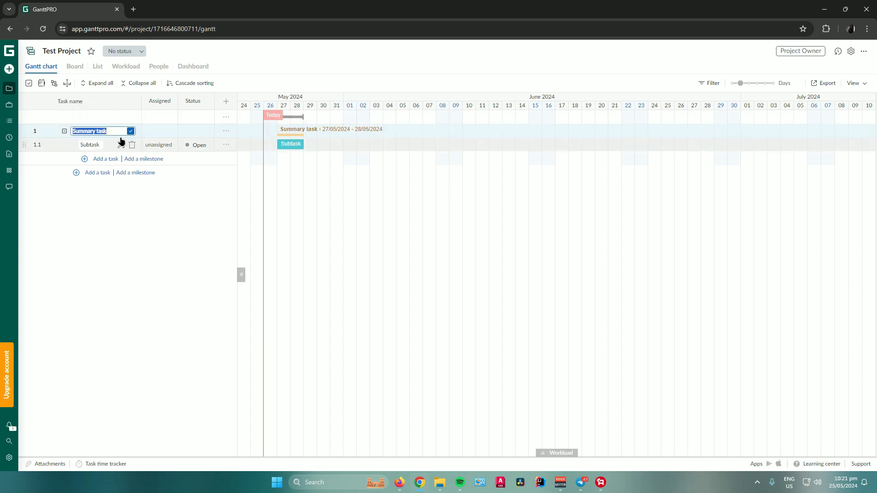
key(BackSpace)
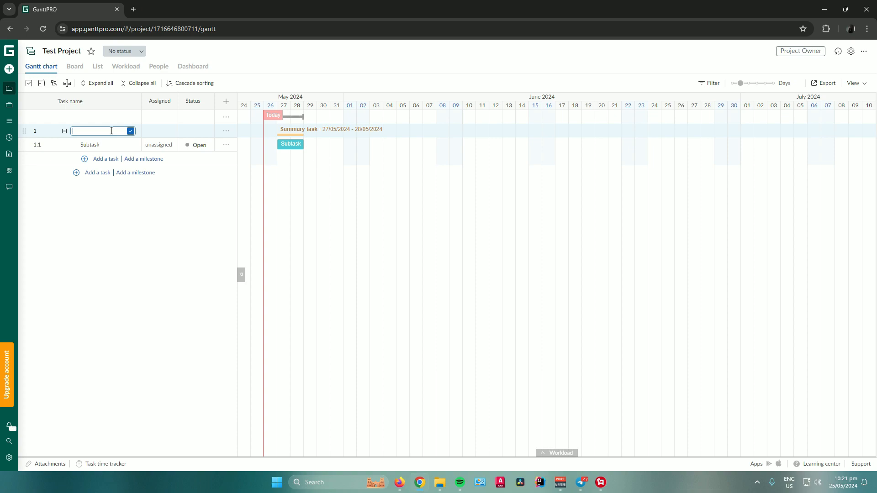
text(Video Upload on Youtube)
click(154, 214)
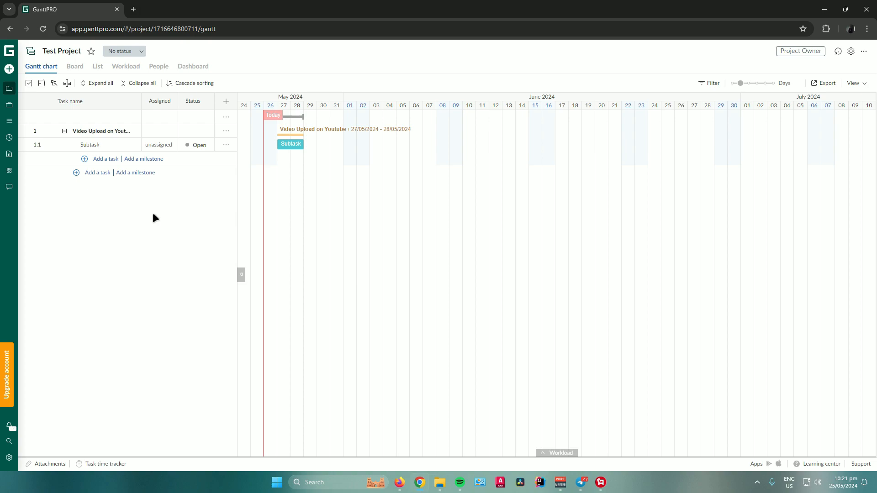
Rename the existing subtask under the video upload task as "Recording".
click(103, 145)
key(BackSpace)
text(Recording)
key(Return)
Add the subtasks "Editing" and "Uploading/Publishing" below Recording.
click(101, 158)
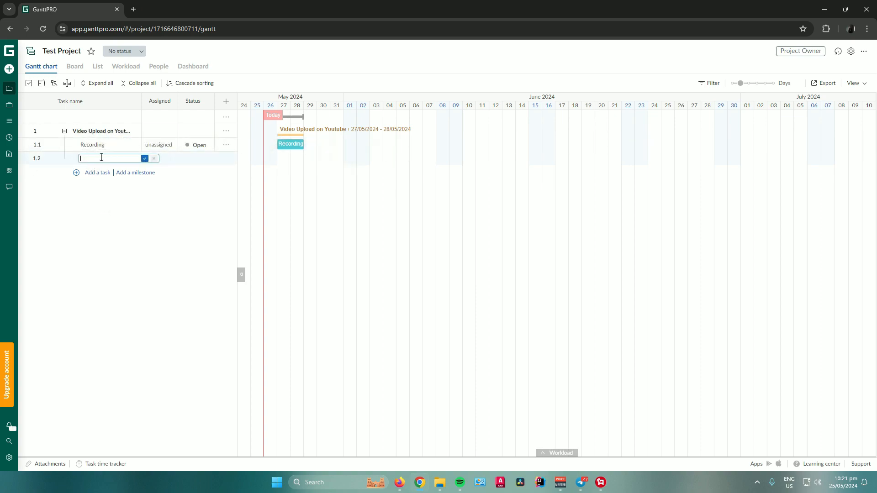
text(Editing)
key(Return)
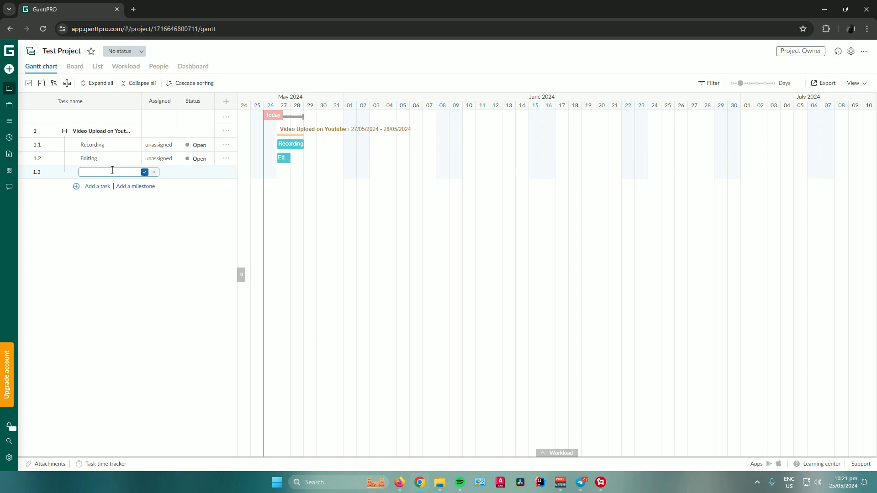
text(Uploading/Publishing)
key(Return)
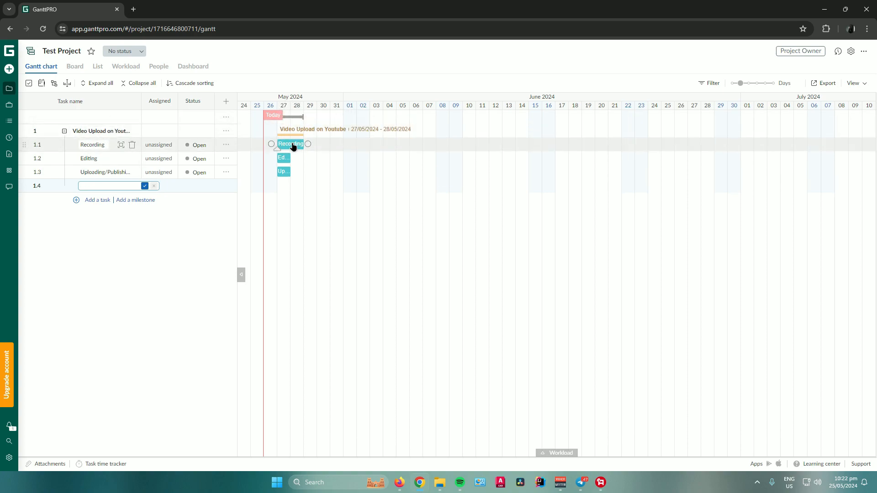
Schedule Editing from 29/05/2024 to 31/05/2024 and Uploading/Publishing on 03/06/2024 in the timeline.
mouse_move(289, 147)
mouse_down()
mouse_move(368, 146)
mouse_move(287, 137)
mouse_up()
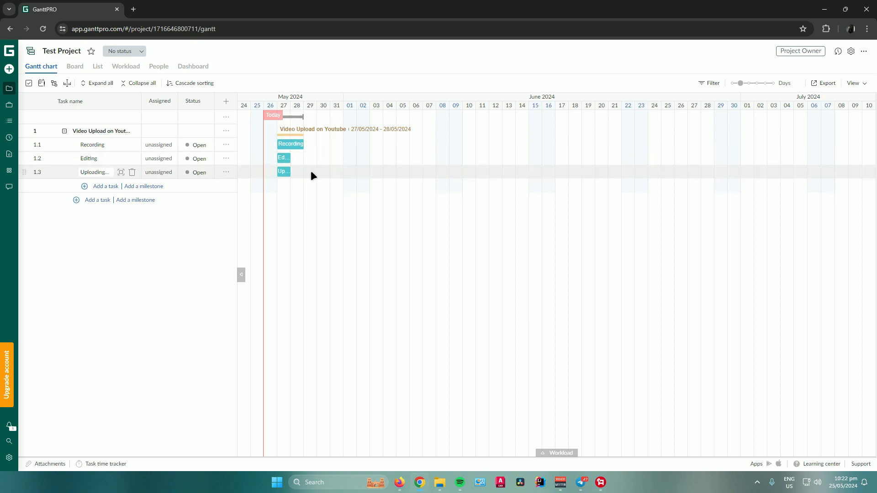
drag(286, 160, 337, 157)
drag(279, 174, 339, 178)
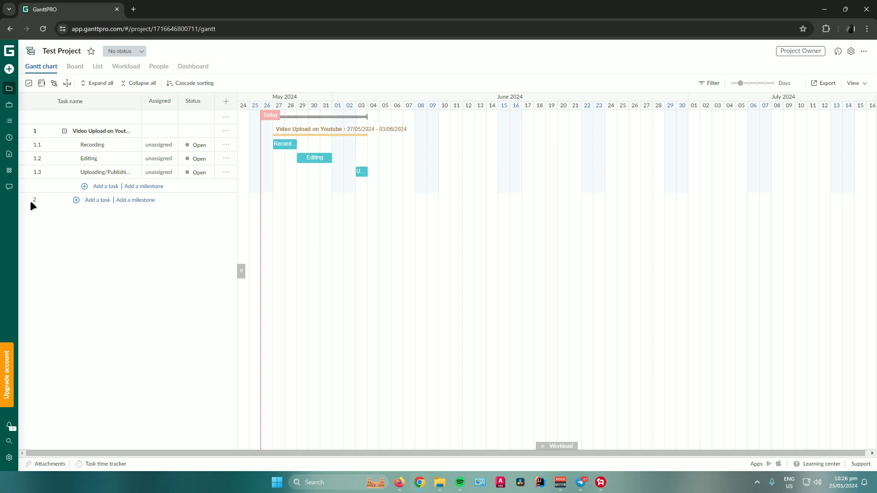
Add a second top-level task named "Thumbnail Creation".
click(99, 202)
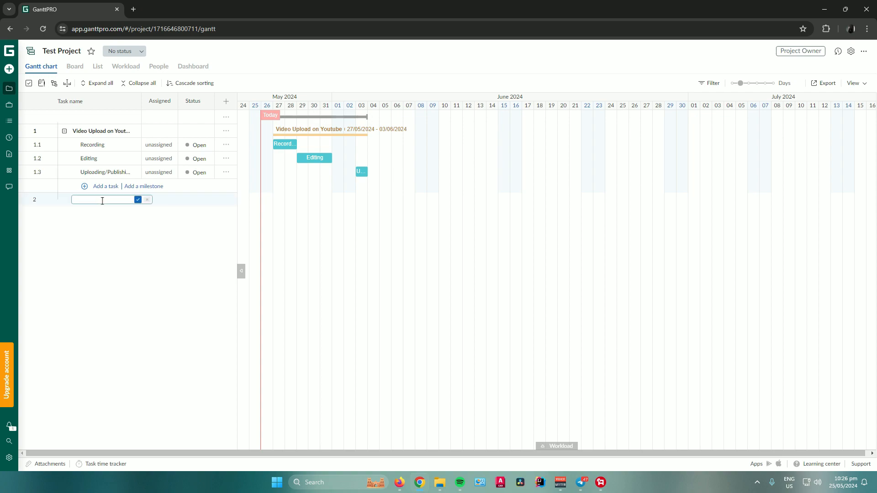
text(Thumbnail Creation)
click(137, 199)
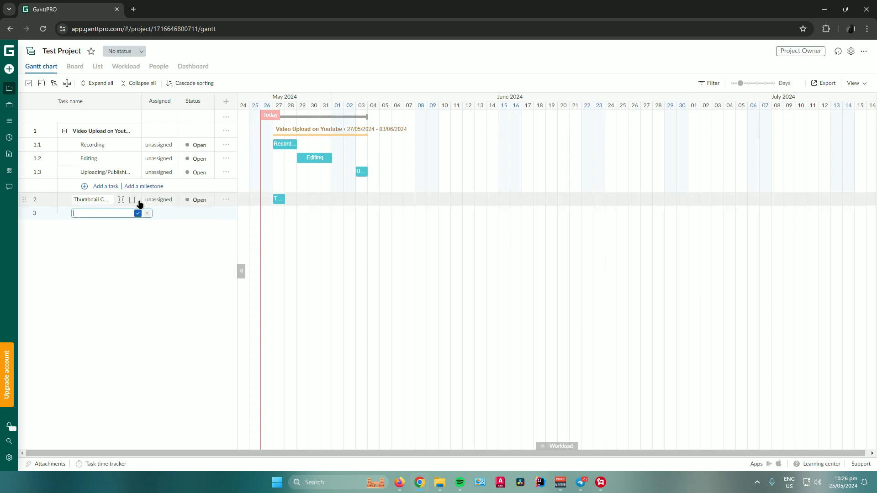
Add a subtask named "Photo Editing" under Thumbnail Creation and move it to 31/05/2024 in the timeline.
click(226, 200)
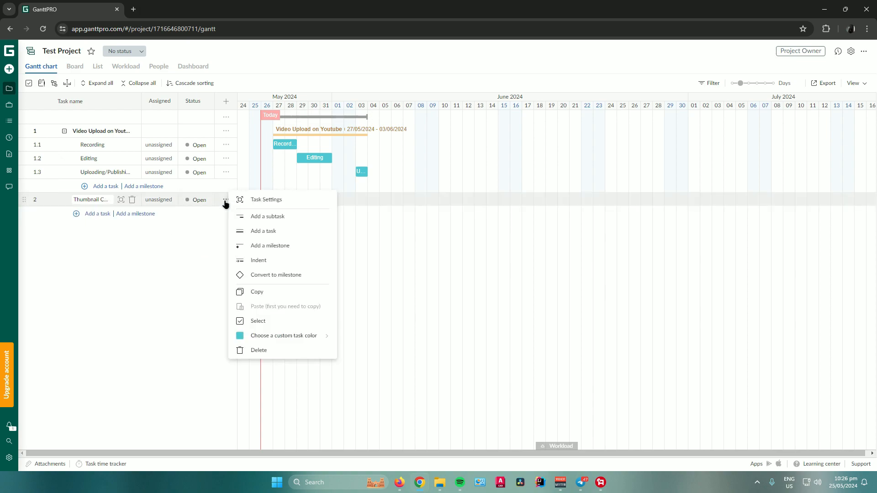
click(254, 218)
click(112, 213)
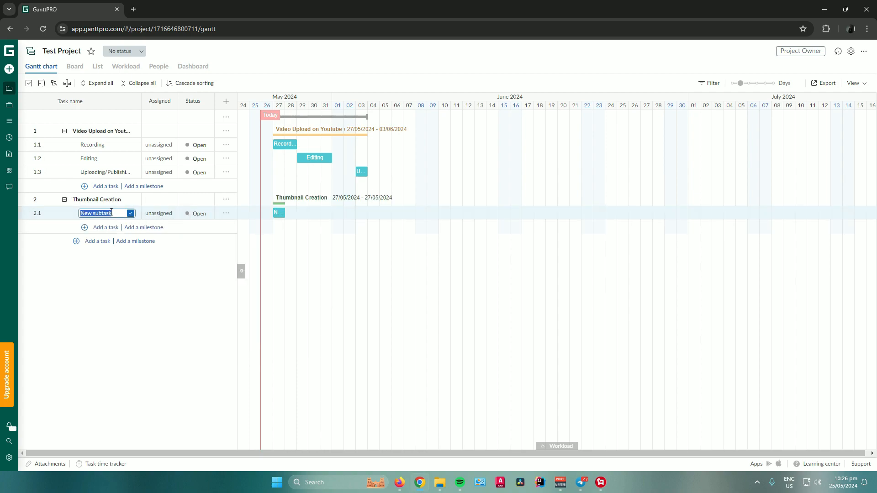
key(BackSpace)
text(Photo Editing)
click(130, 213)
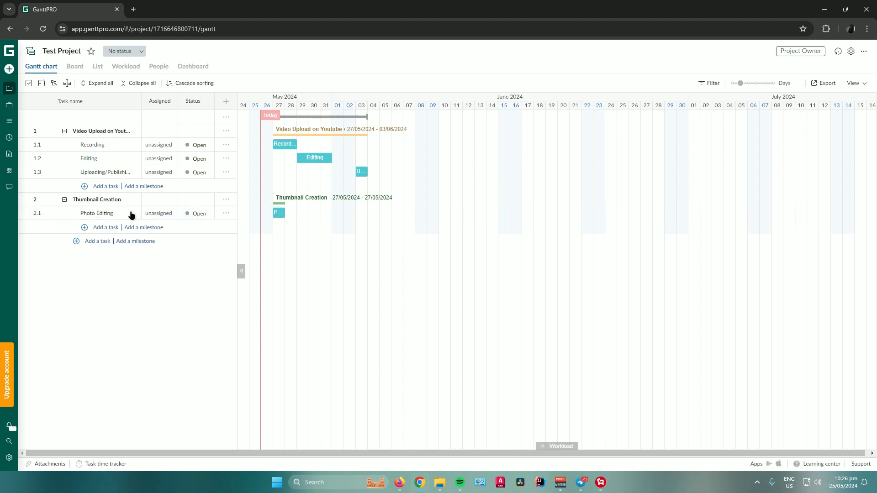
drag(281, 214, 325, 215)
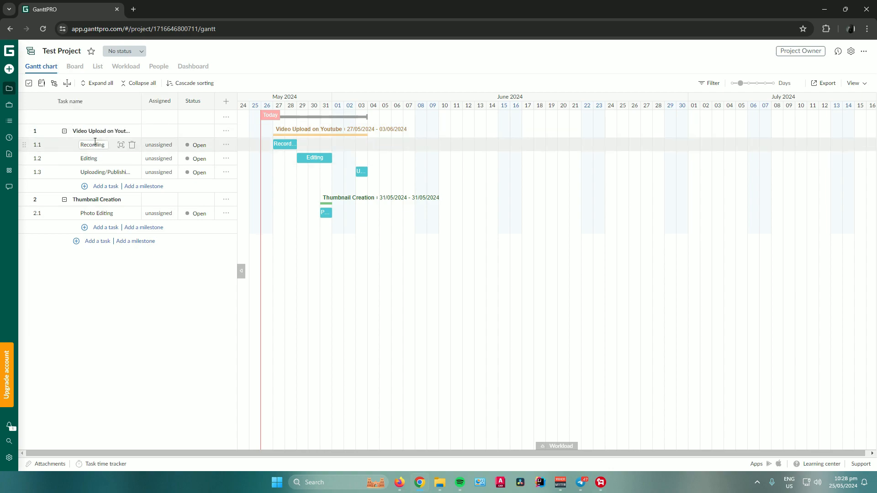
Examine the Recording task's assignee options and the email invitation form for adding more people, then return to the task settings.
click(62, 145)
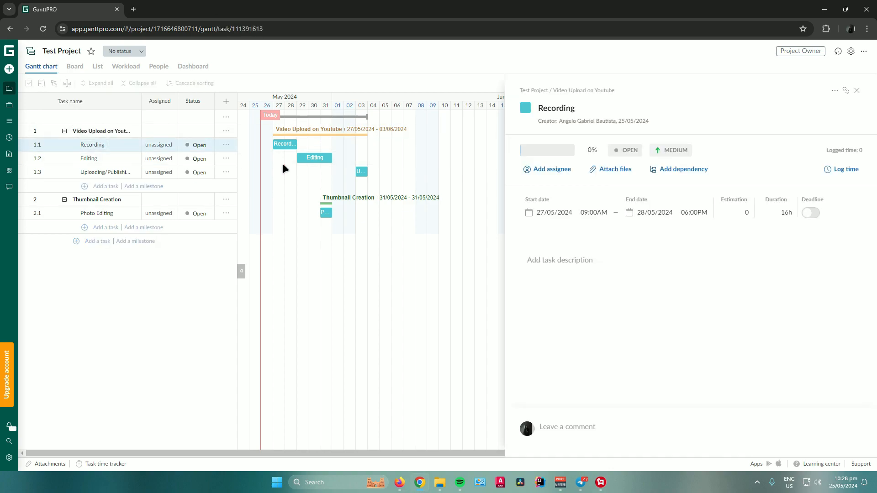
click(547, 170)
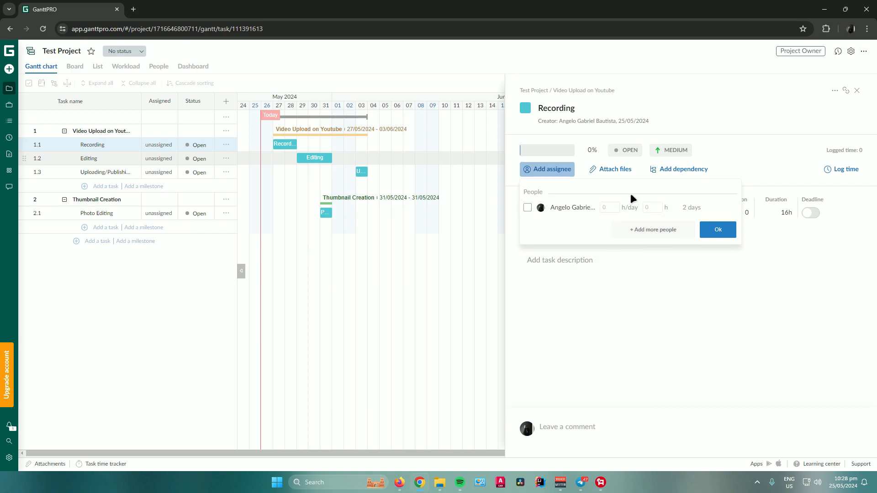
click(644, 230)
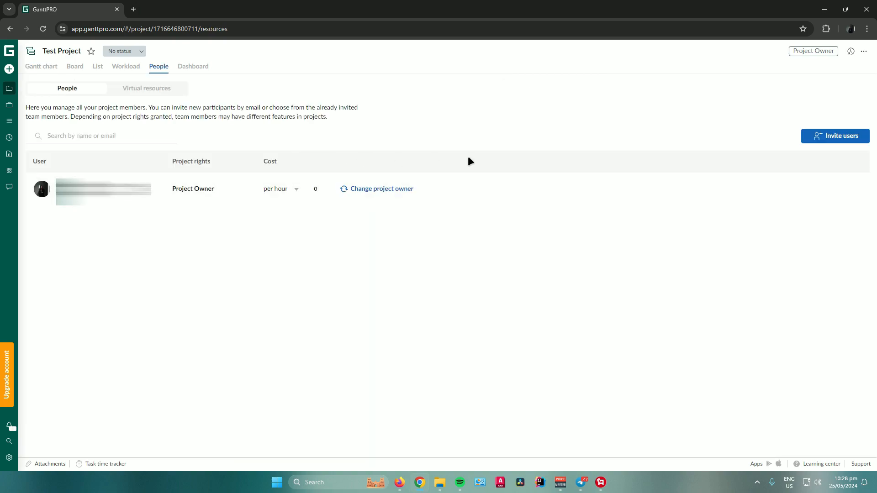
click(832, 136)
click(427, 176)
click(413, 207)
key(alt+Left)
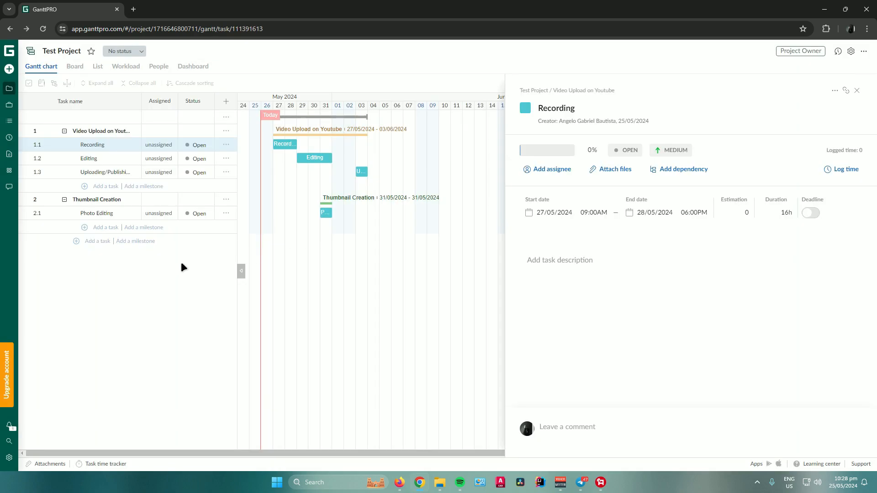
Review the settings of the Editing, Uploading/Publishing, Photo Editing and Recording tasks in turn.
click(103, 163)
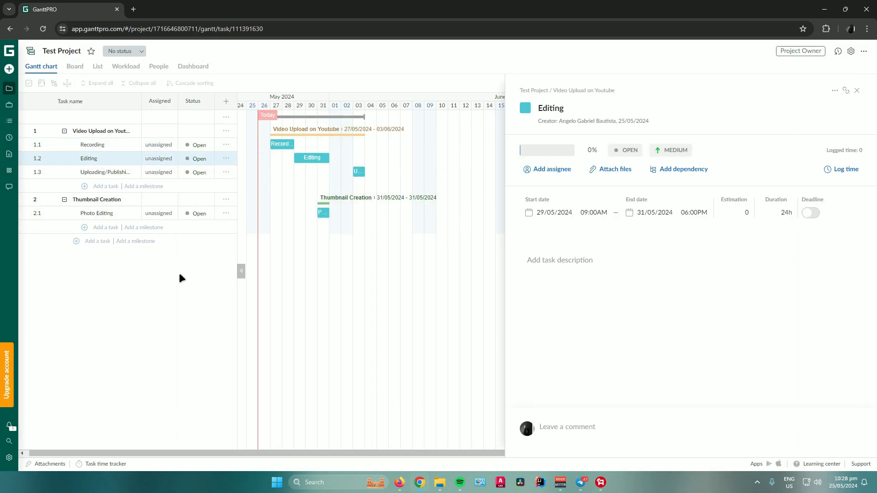
click(103, 173)
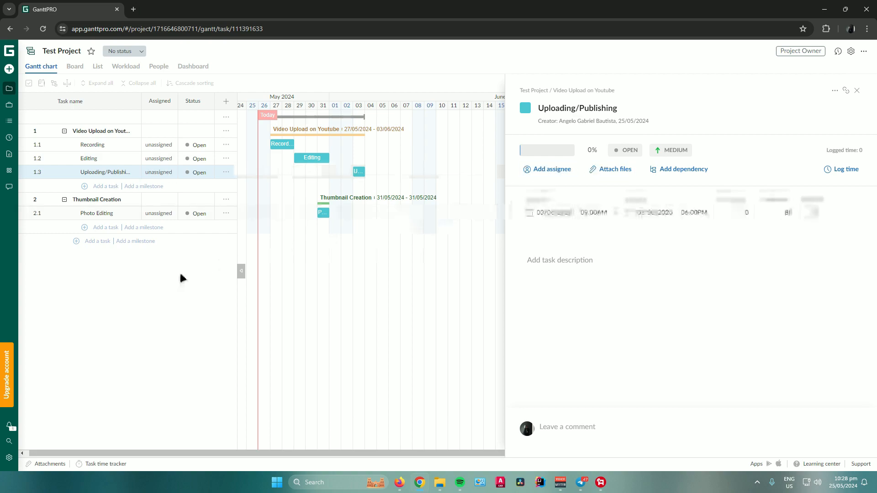
click(101, 213)
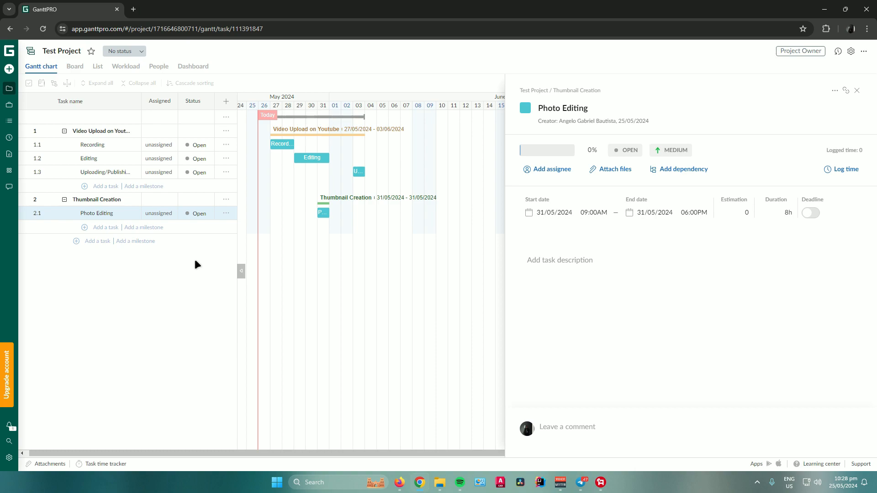
click(112, 144)
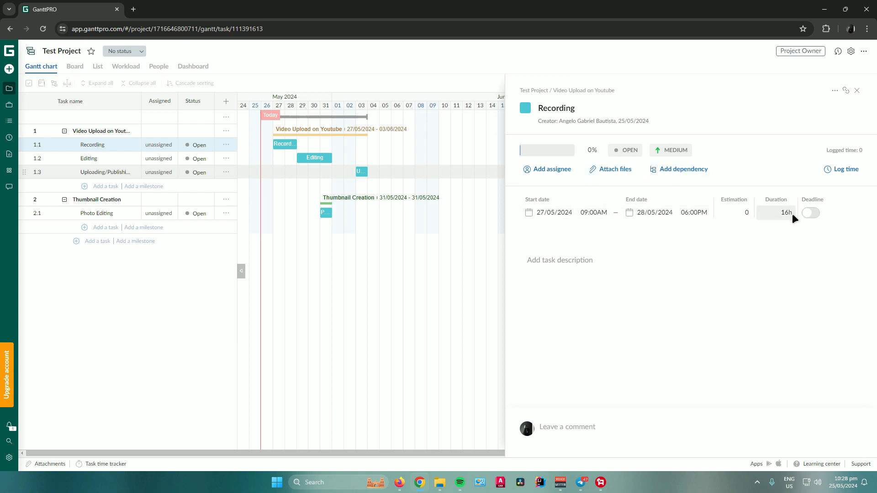
Examine the Recording task's description editor and comment area, then close the task settings.
click(572, 266)
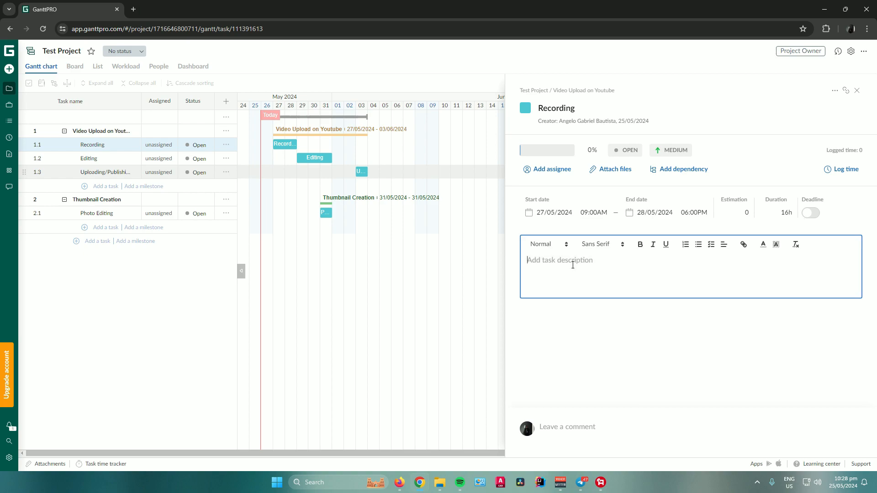
click(564, 399)
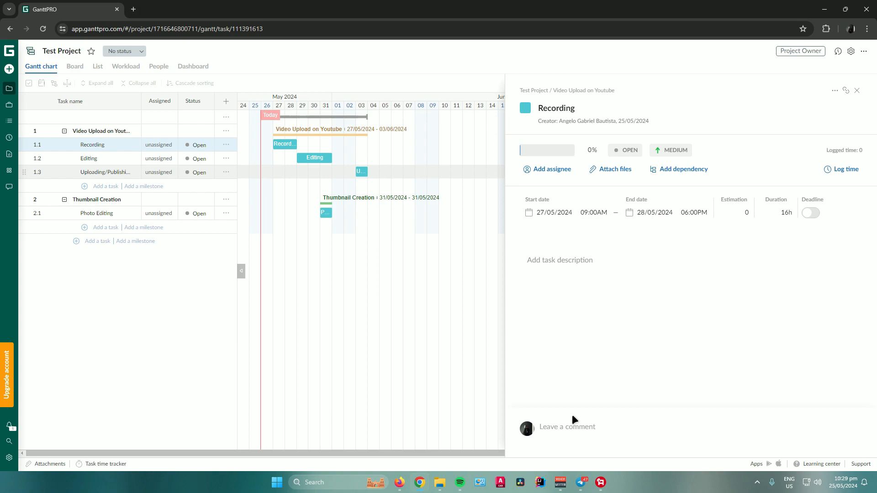
click(857, 91)
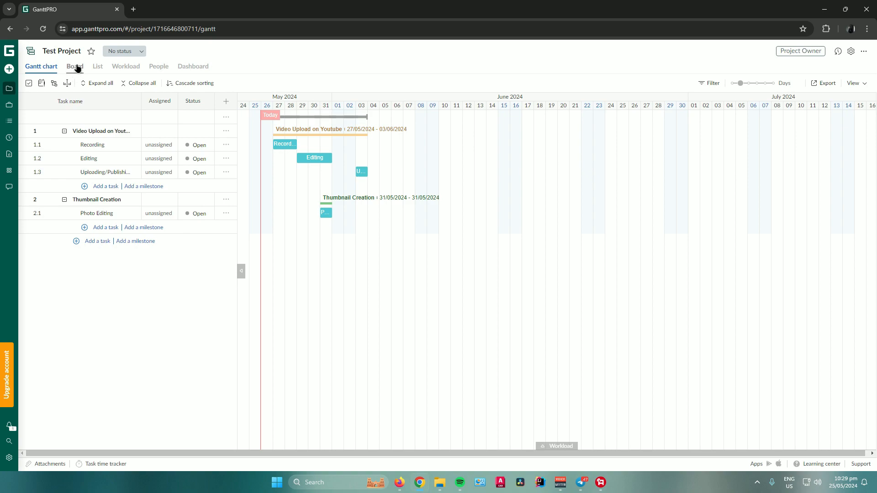
On the board, move Recording, Editing, Photo Editing and Uploading/Publishing to Done, taking Recording and Uploading/Publishing through In progress first.
click(74, 68)
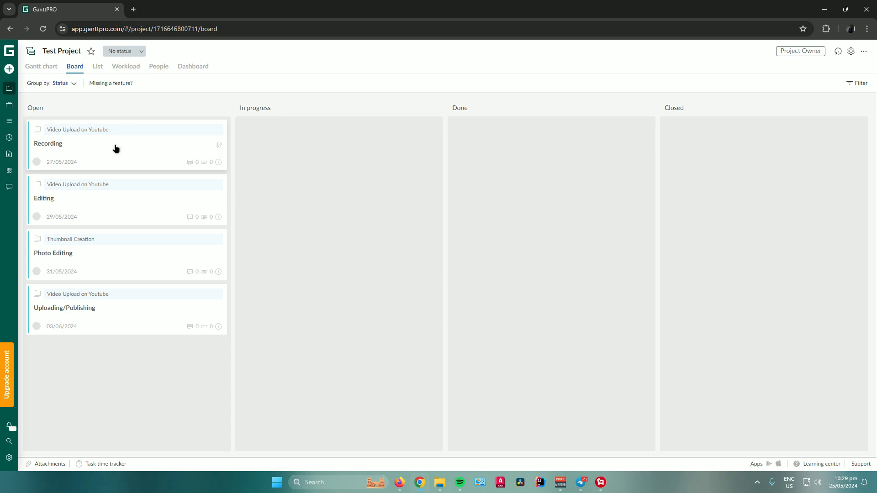
drag(84, 143, 292, 143)
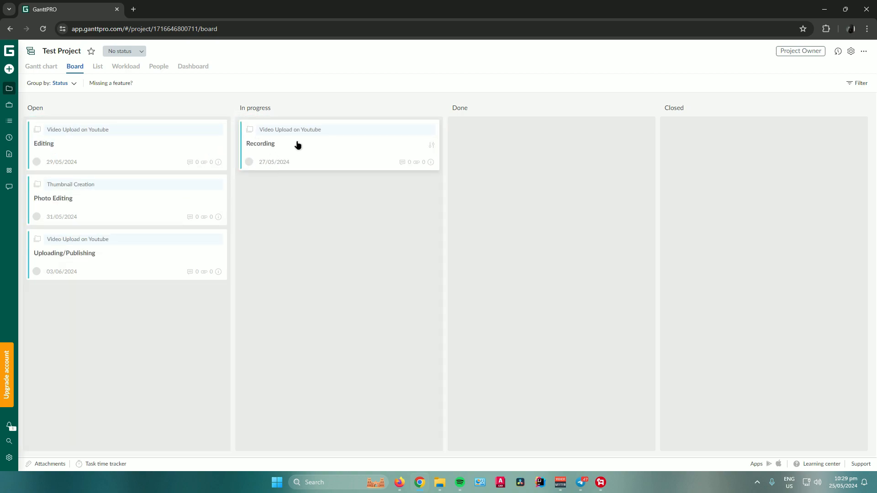
drag(292, 144, 497, 148)
drag(132, 145, 523, 204)
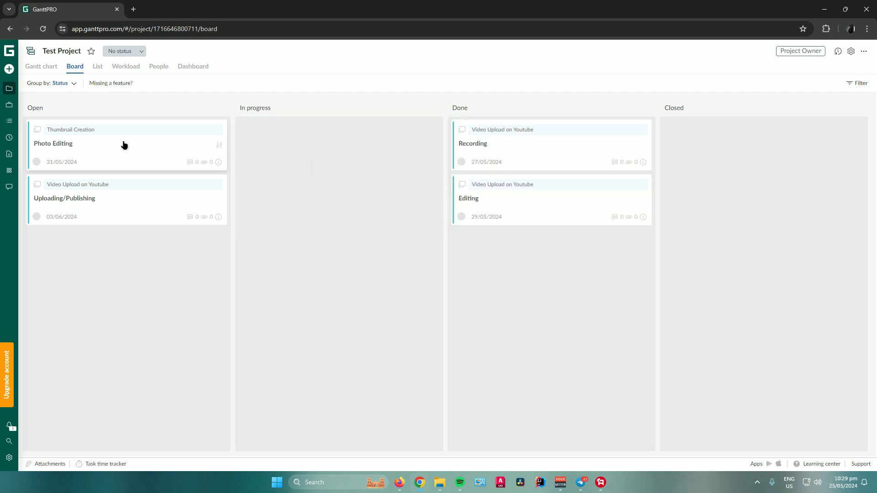
drag(121, 147, 502, 255)
drag(126, 146, 321, 231)
drag(328, 155, 475, 267)
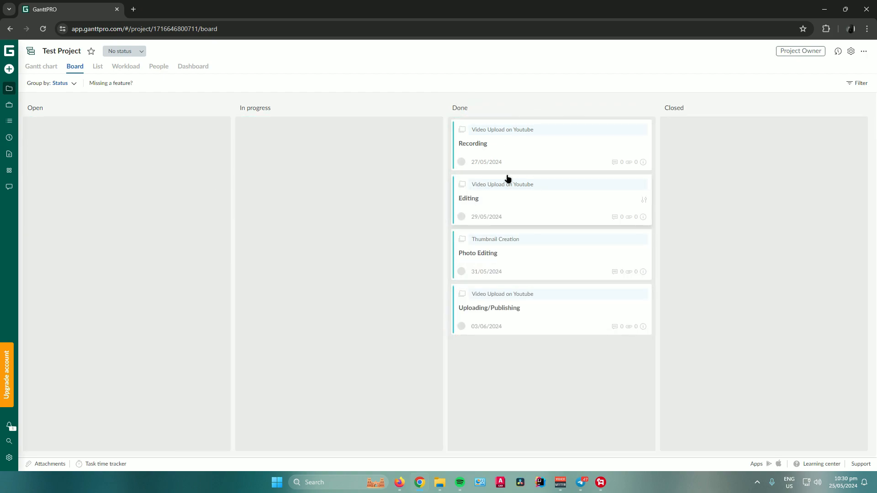
Move the Recording, Editing, Photo Editing and Uploading/Publishing cards from Done to Closed.
drag(525, 143, 722, 143)
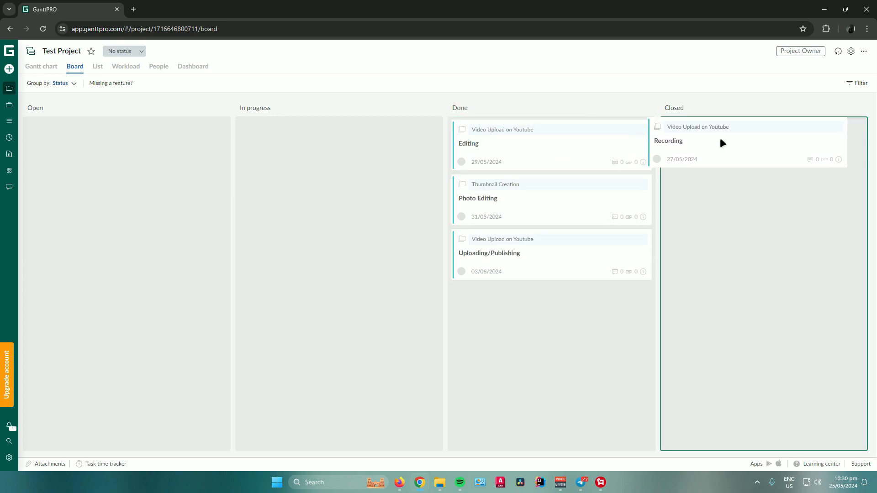
drag(558, 148, 730, 196)
drag(550, 147, 736, 256)
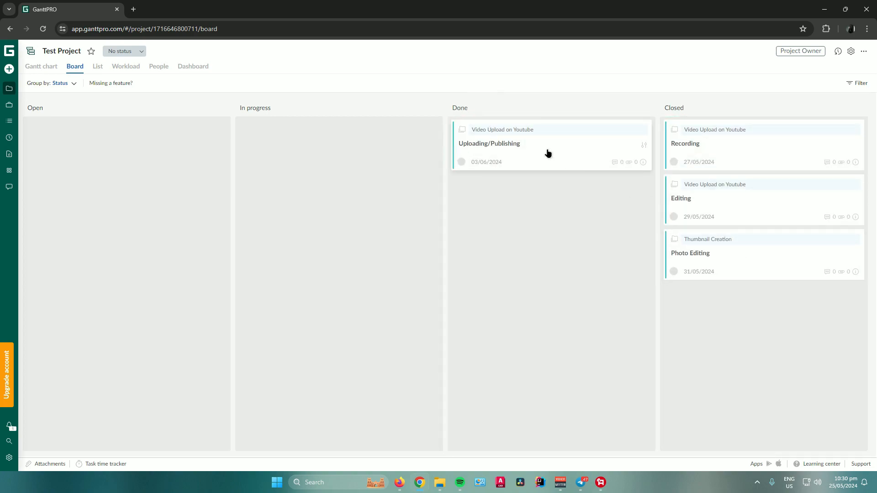
drag(548, 153, 755, 311)
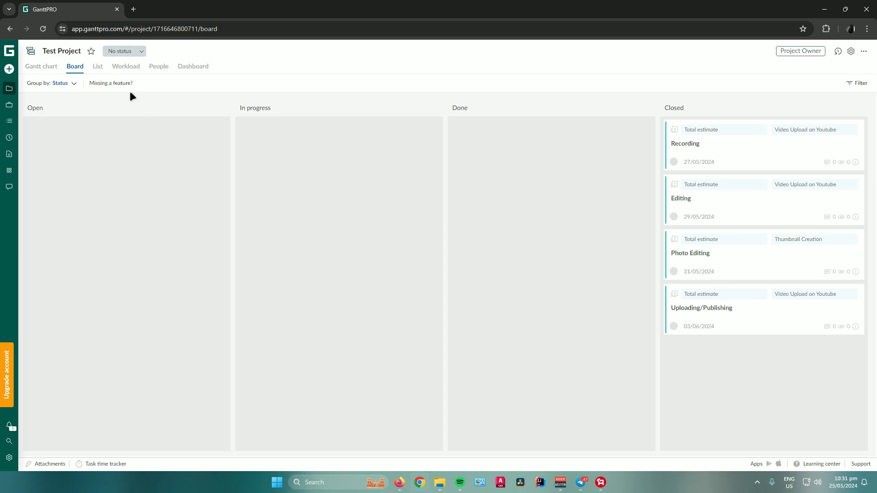
Review the closed tasks in the Gantt chart, the team workload and the widgets on the project dashboard.
click(51, 70)
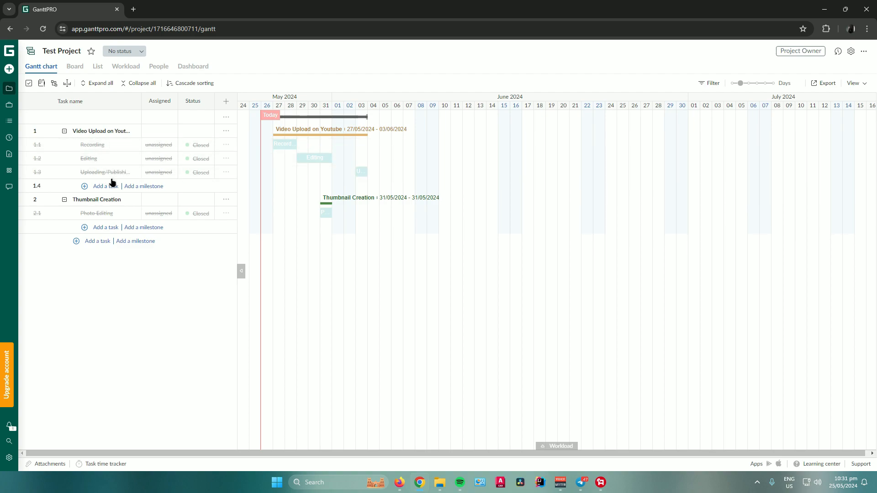
click(129, 70)
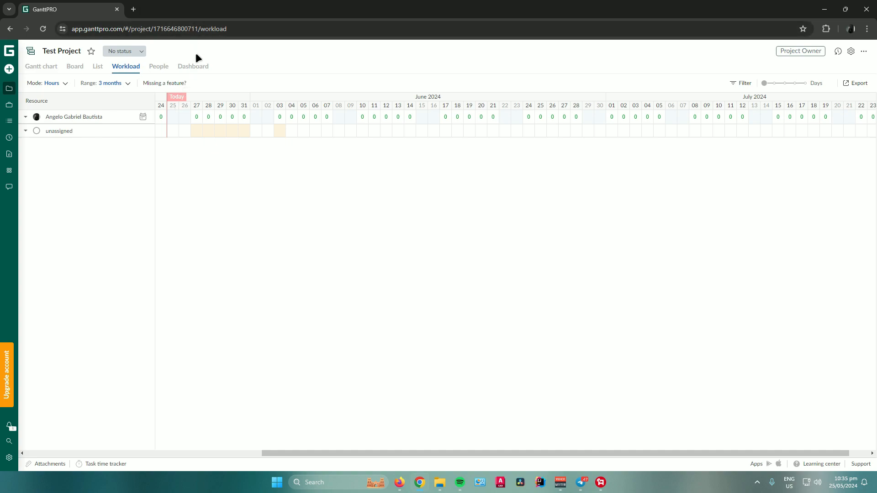
click(190, 69)
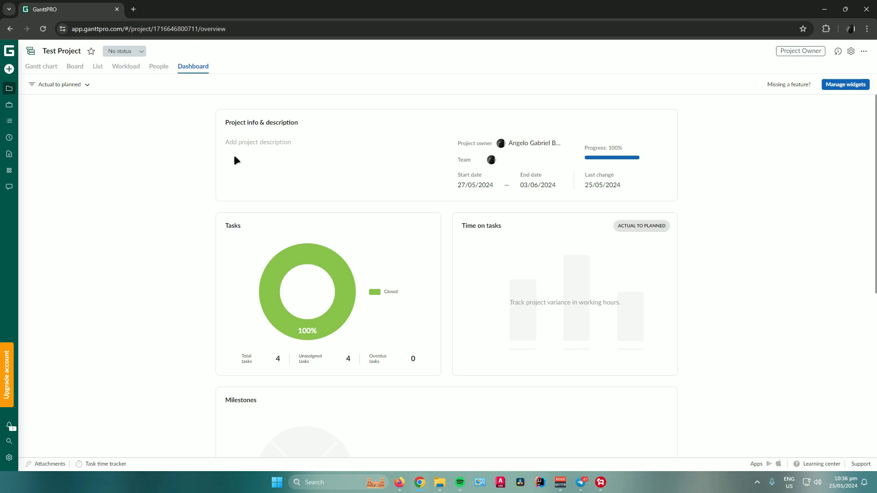
scroll(239, 160, down, 2)
scroll(242, 165, up, 2)
Move the Uploading/Publishing and Photo Editing cards from Closed back to In progress on the board.
click(73, 72)
drag(735, 307, 297, 309)
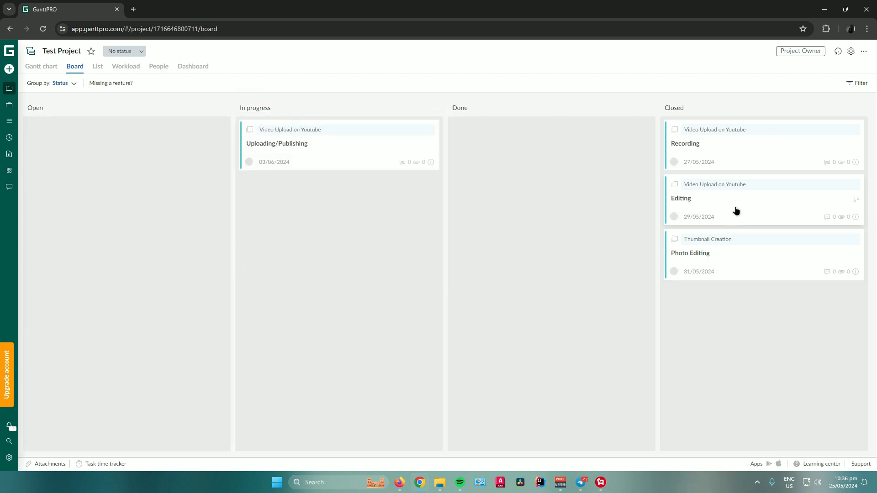
drag(726, 254, 296, 257)
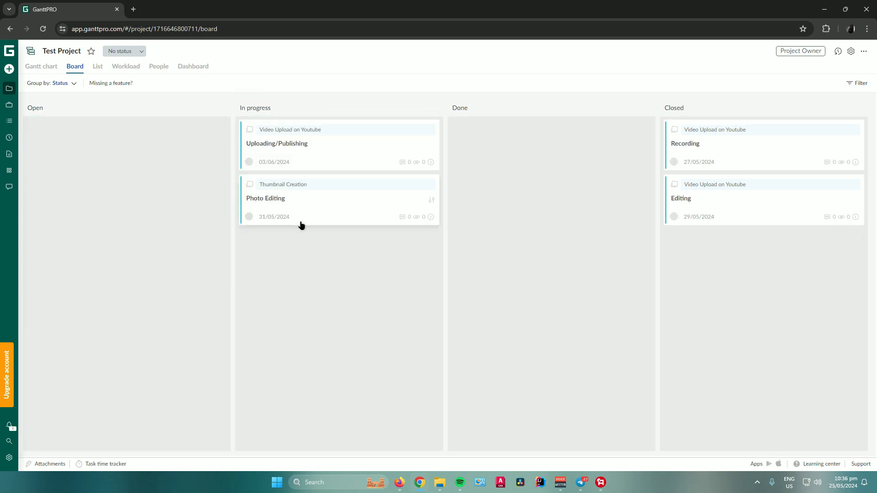
Check the dashboard's task status chart, then move the Photo Editing card to Done on the board.
click(192, 68)
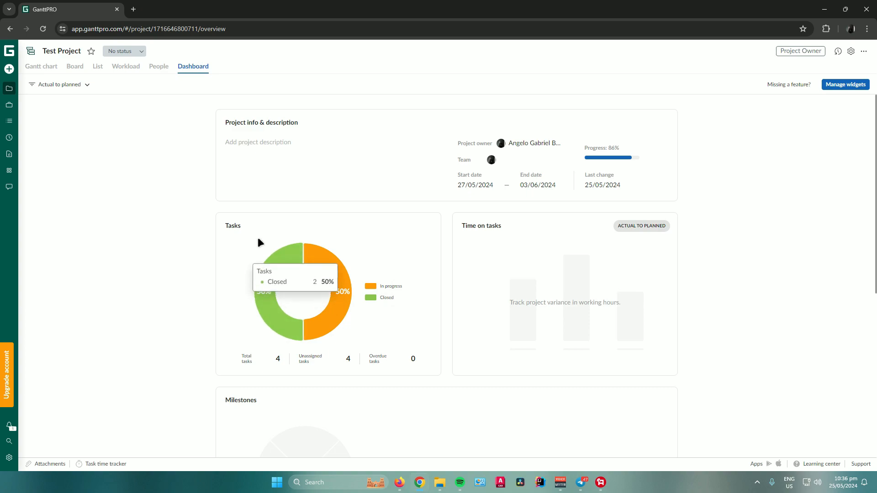
click(82, 74)
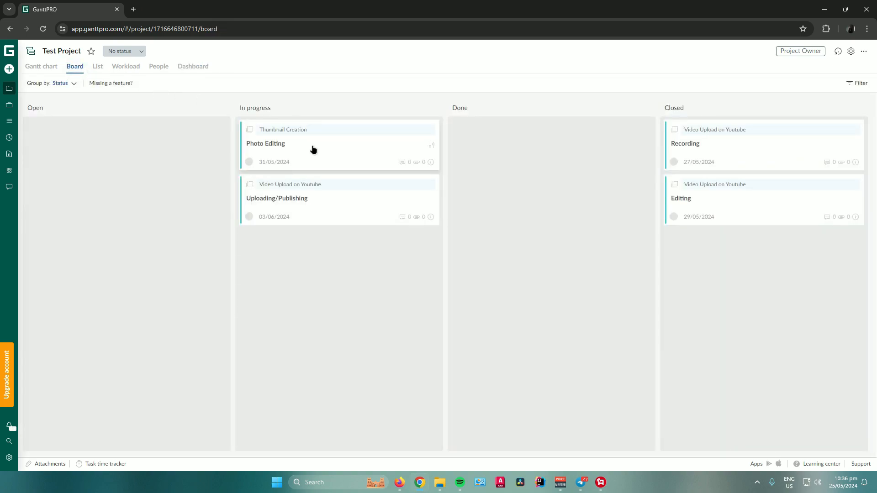
drag(314, 150, 527, 159)
Examine the In progress, Done and Closed shares in the dashboard's Tasks chart, then return to the Gantt chart.
click(190, 67)
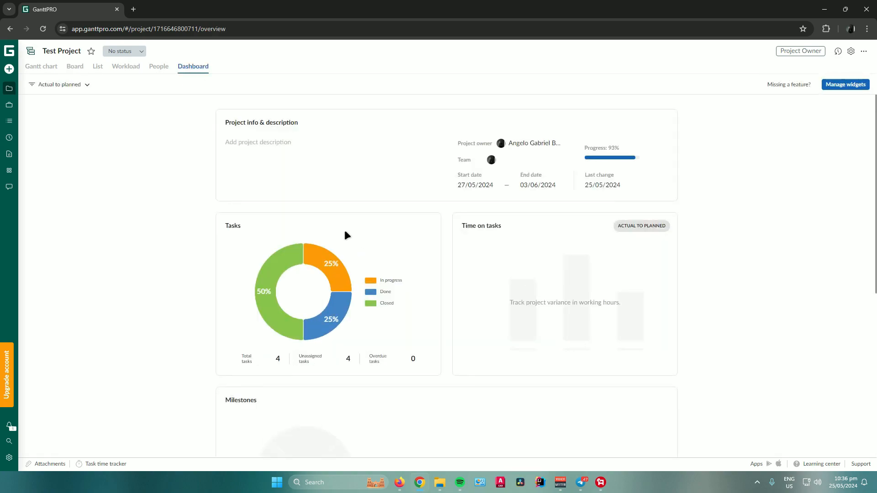
mouse_move(329, 258)
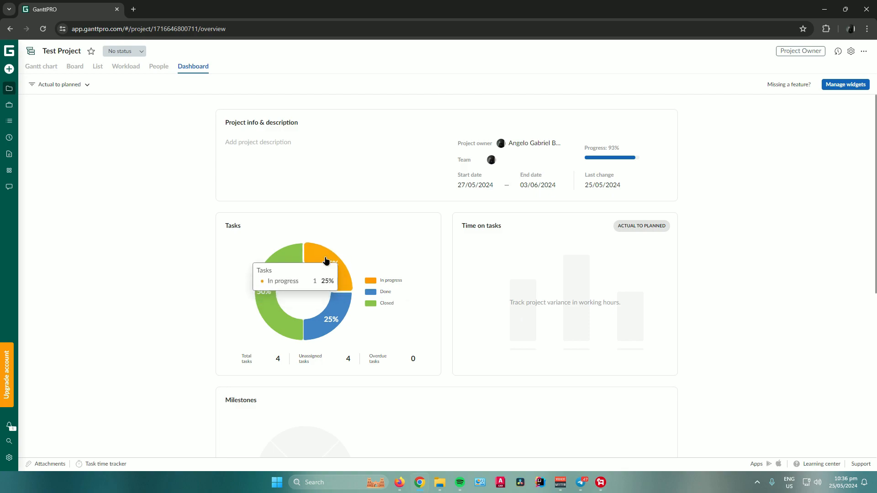
mouse_move(322, 291)
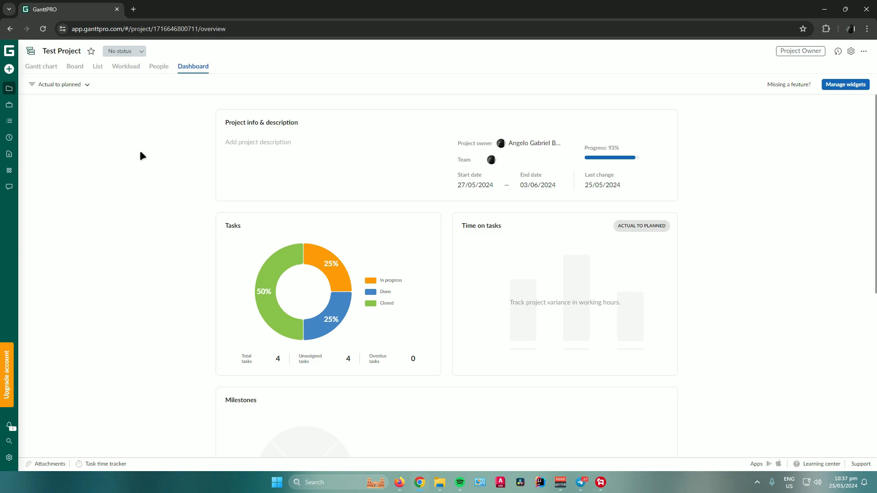
click(42, 67)
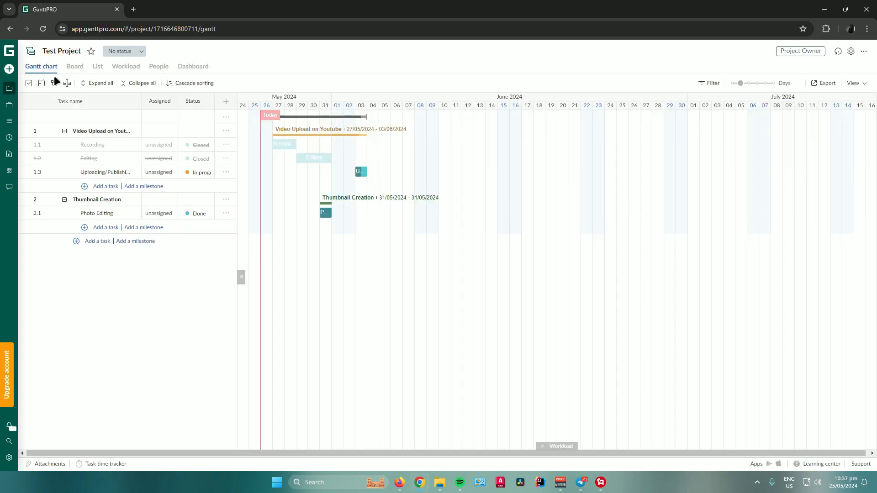